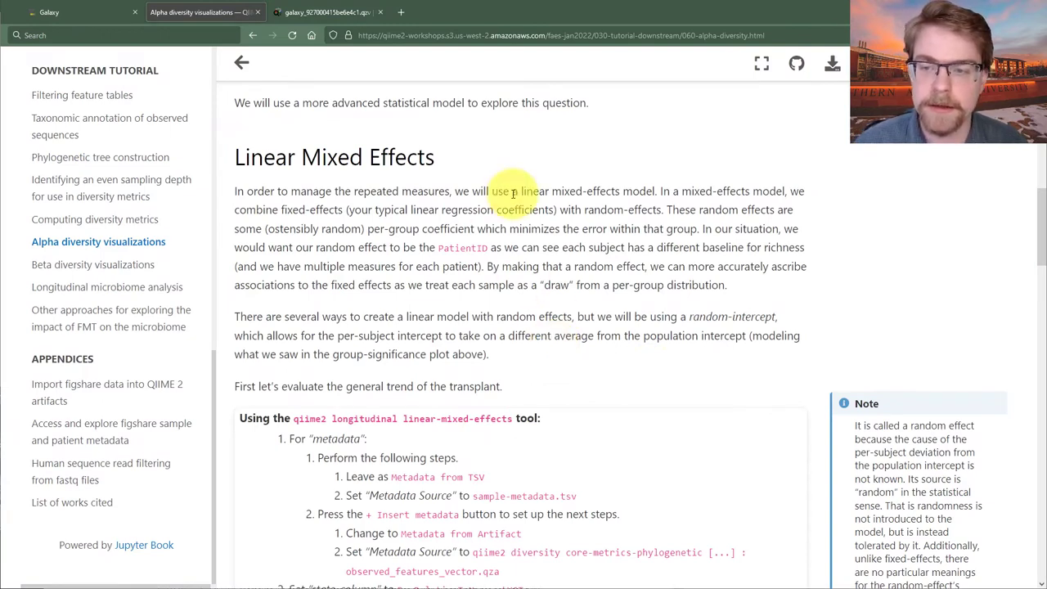
- Highlight the terms fixed-effects and random effects in the Linear Mixed Effects explanation
{"action": "left_click_drag", "start_coordinate": [283, 210], "coordinate": [339, 210]}
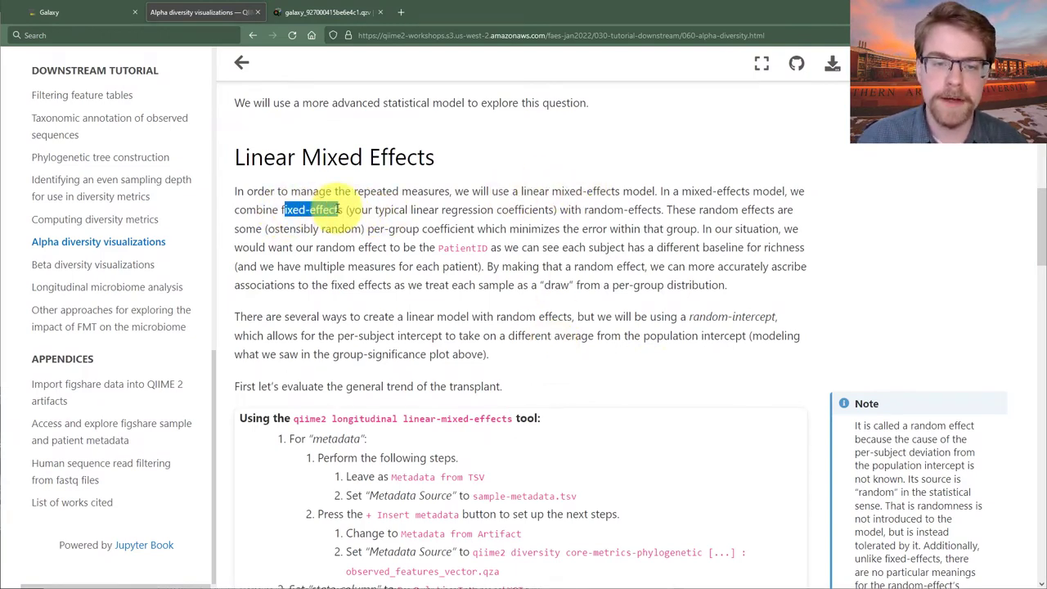
{"action": "left_click_drag", "start_coordinate": [700, 210], "coordinate": [785, 210]}
{"action": "left_click", "coordinate": [646, 270]}
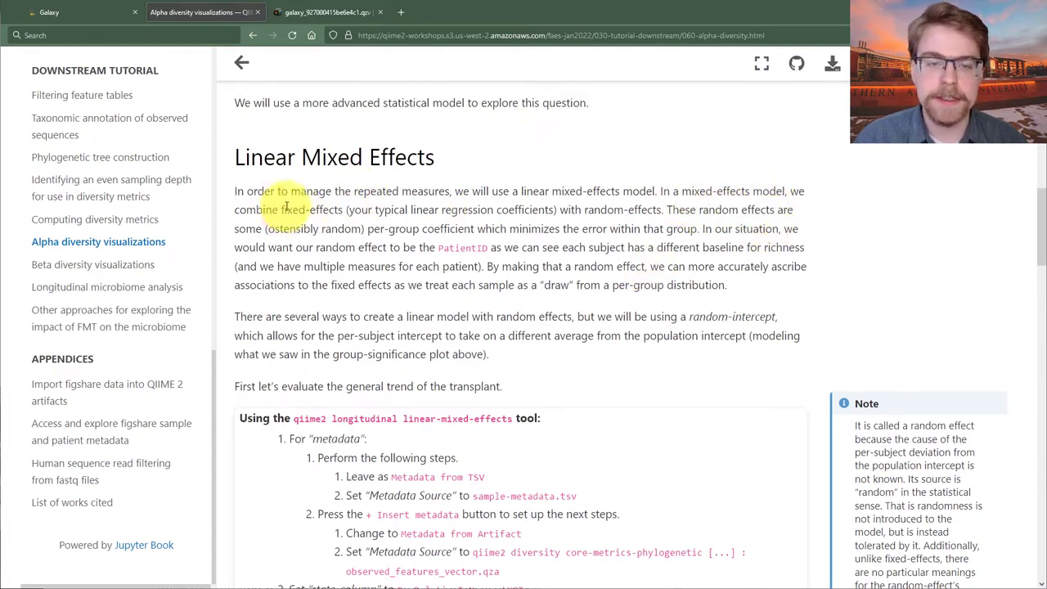
{"action": "left_click_drag", "start_coordinate": [281, 209], "coordinate": [344, 209]}
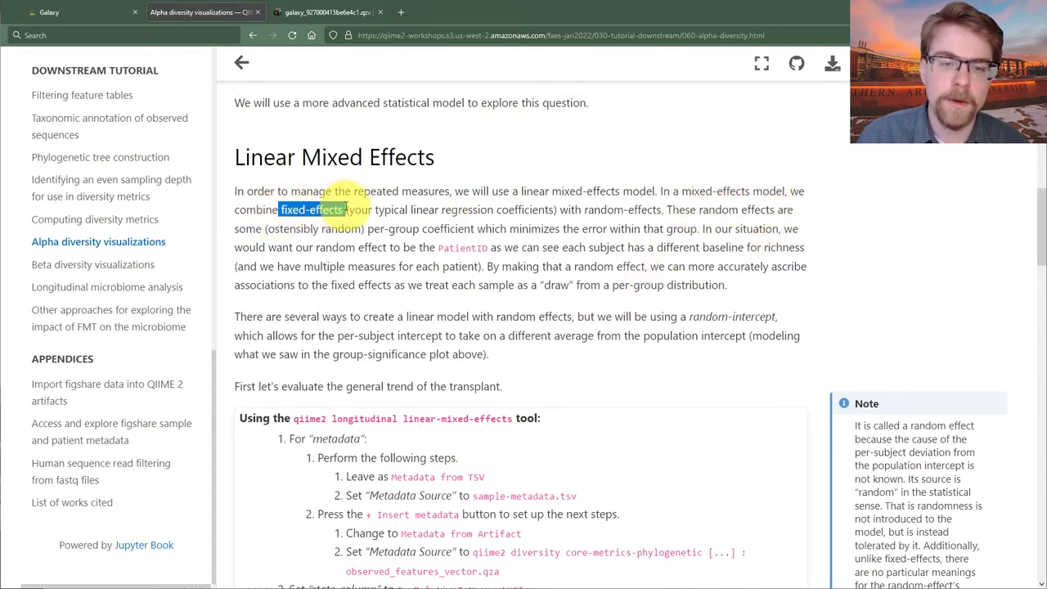
{"action": "left_click", "coordinate": [435, 211]}
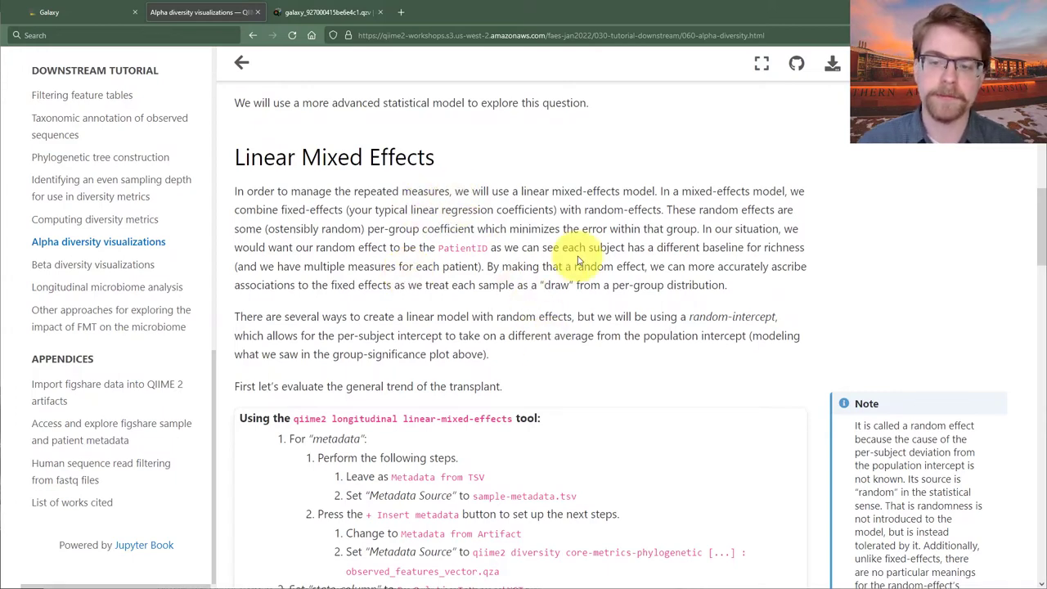
- Scroll down the tutorial to the History Name renaming table
{"action": "scroll", "coordinate": [603, 267], "scroll_direction": "down", "scroll_amount": 2}
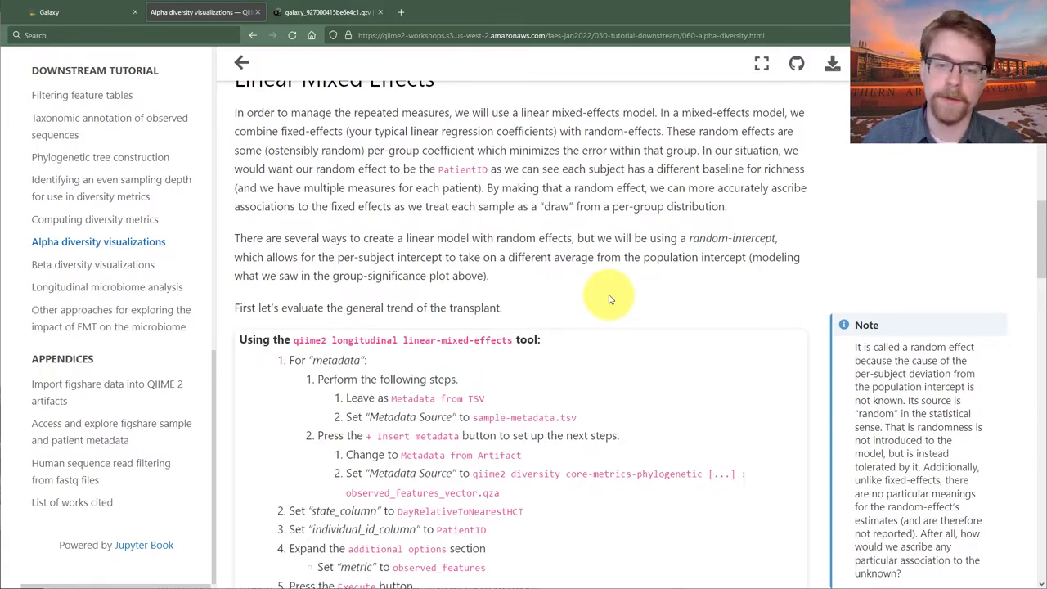
{"action": "scroll", "coordinate": [608, 300], "scroll_direction": "down", "scroll_amount": 2}
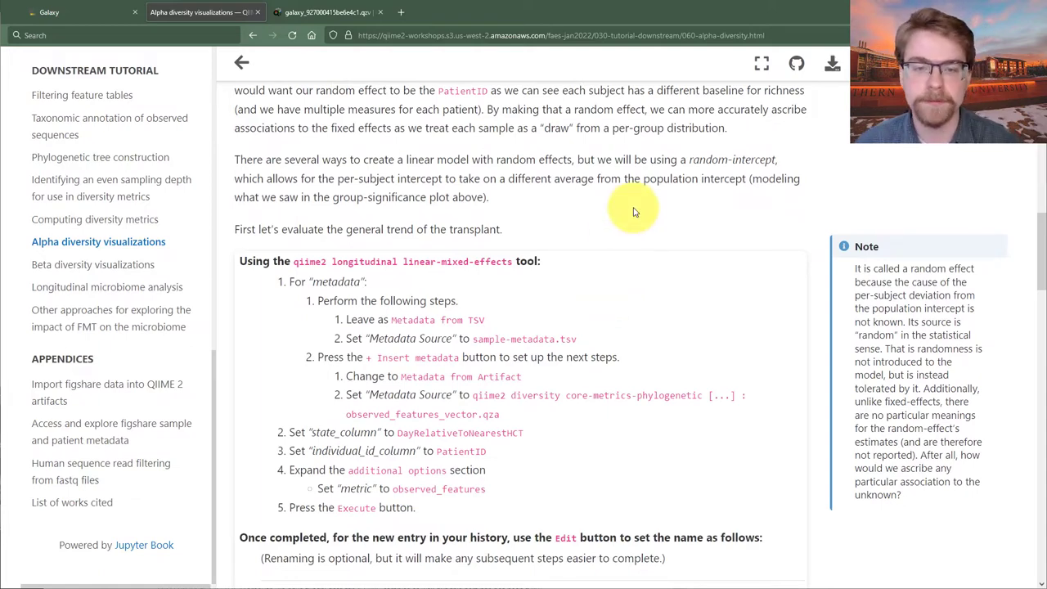
{"action": "scroll", "coordinate": [633, 211], "scroll_direction": "down", "scroll_amount": 2}
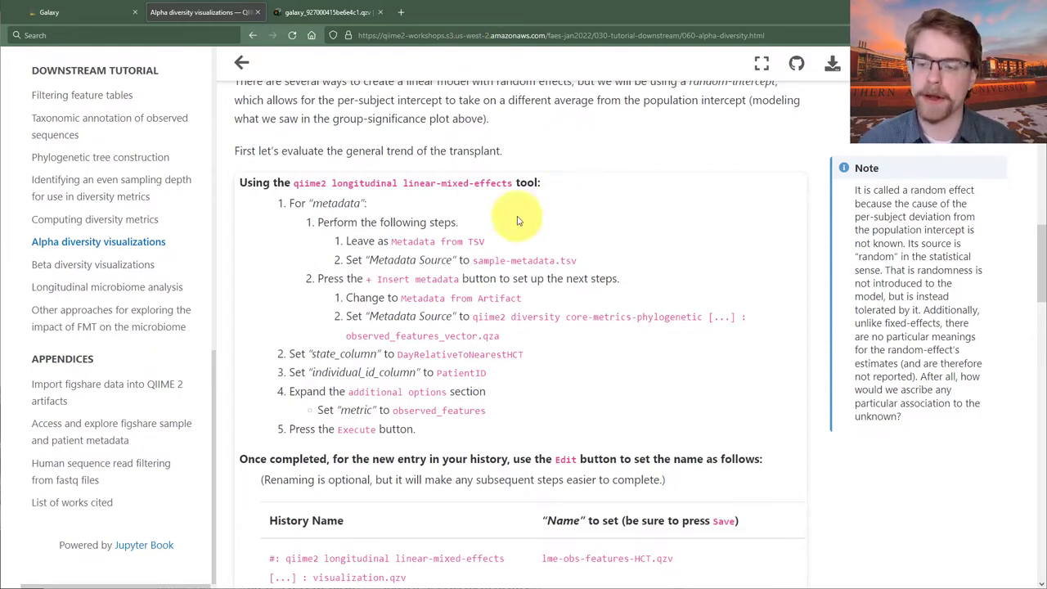
- Expand history item 22 in Galaxy and copy lme-obs-features-HCT.qzv from the tutorial
{"action": "left_click", "coordinate": [72, 11]}
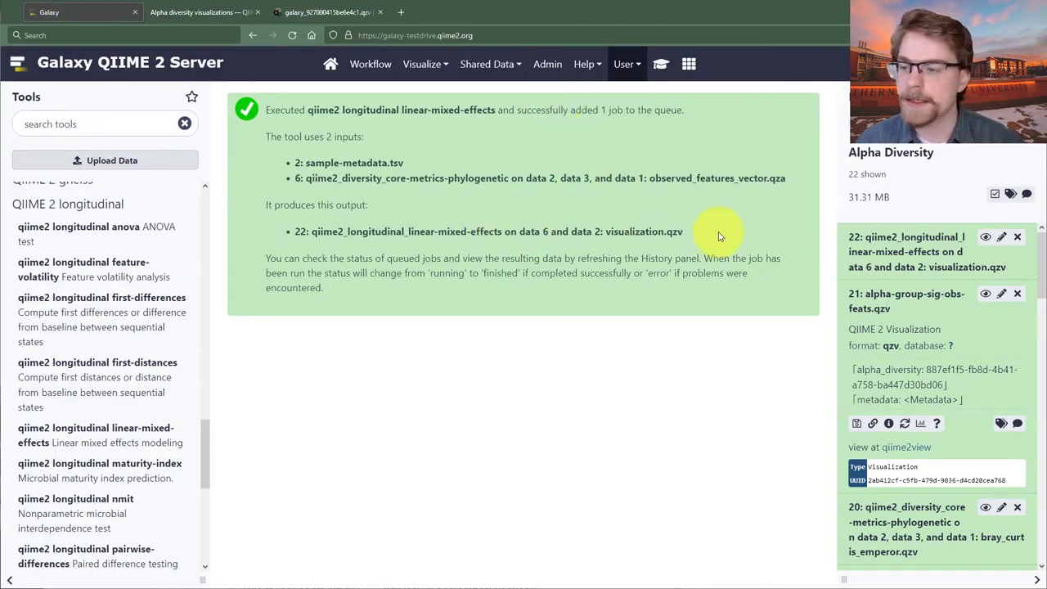
{"action": "left_click", "coordinate": [1014, 264]}
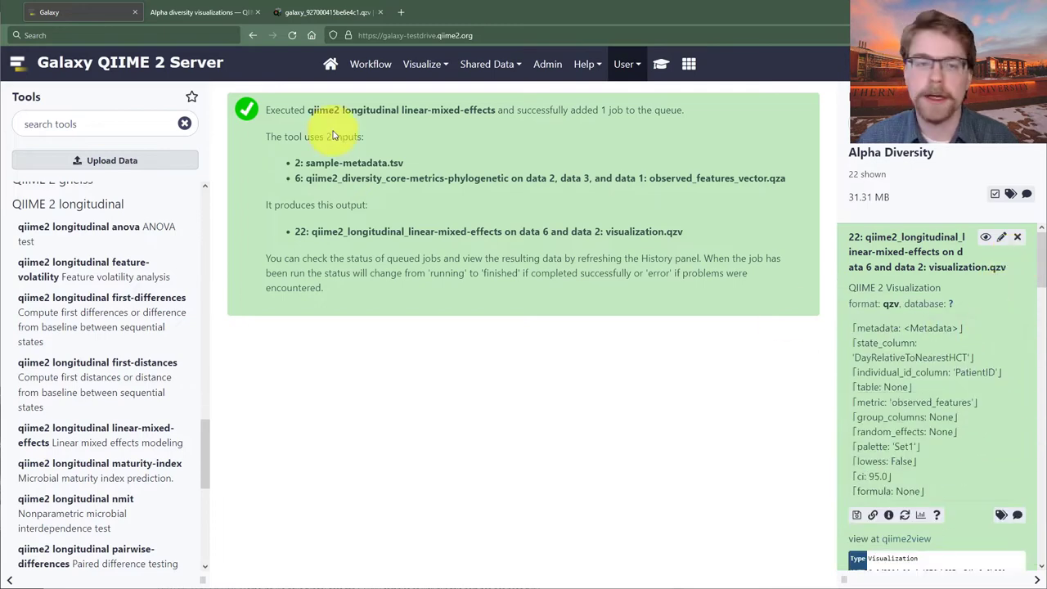
{"action": "left_click", "coordinate": [223, 18]}
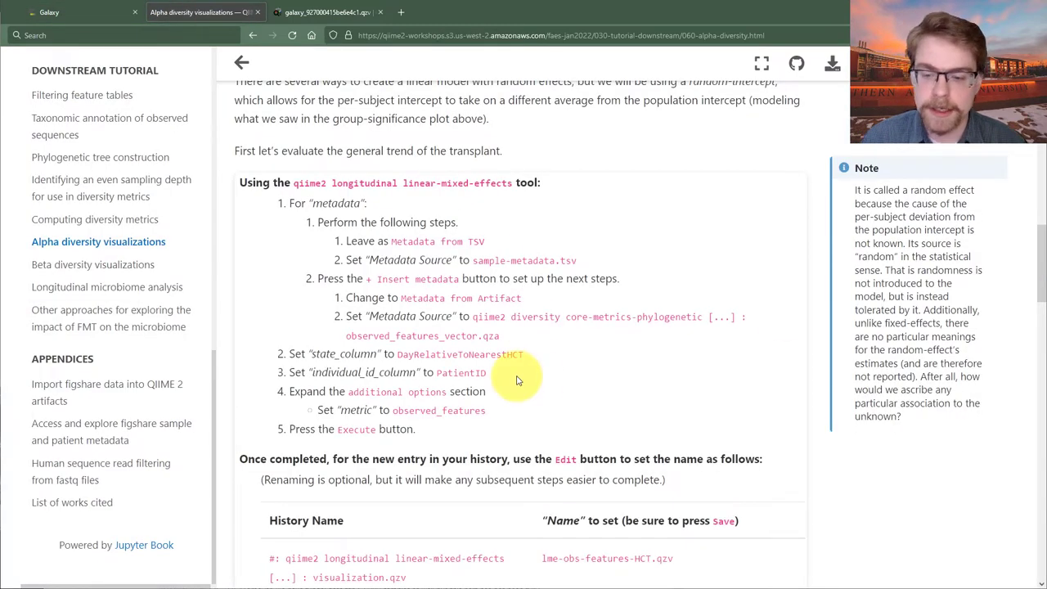
{"action": "scroll", "coordinate": [523, 384], "scroll_direction": "down", "scroll_amount": 3}
{"action": "triple_click", "coordinate": [564, 403]}
{"action": "key", "text": "ctrl+c"}
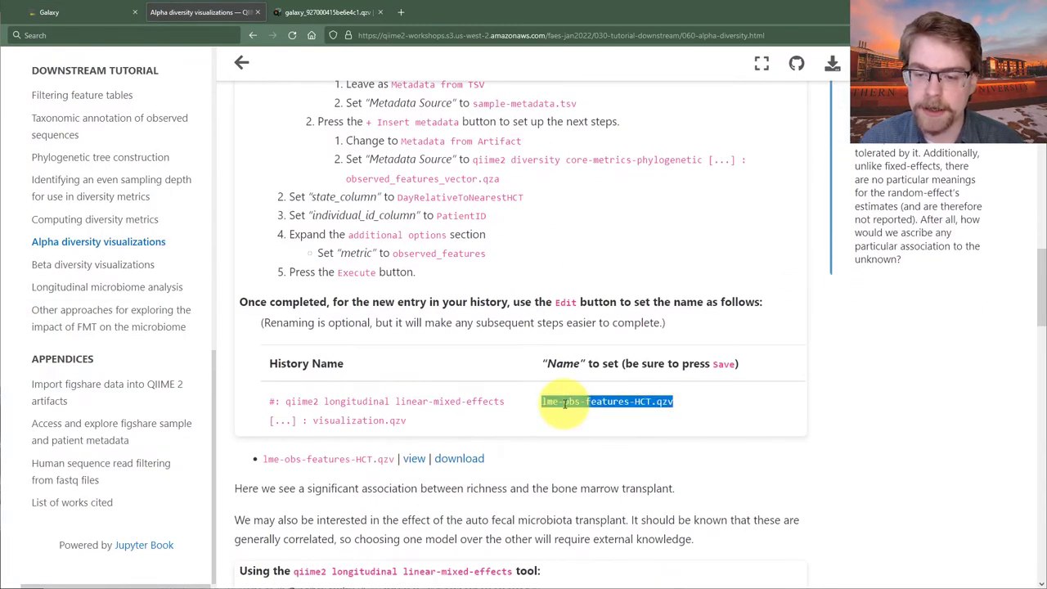
{"action": "left_click", "coordinate": [105, 11]}
{"action": "left_click", "coordinate": [205, 12]}
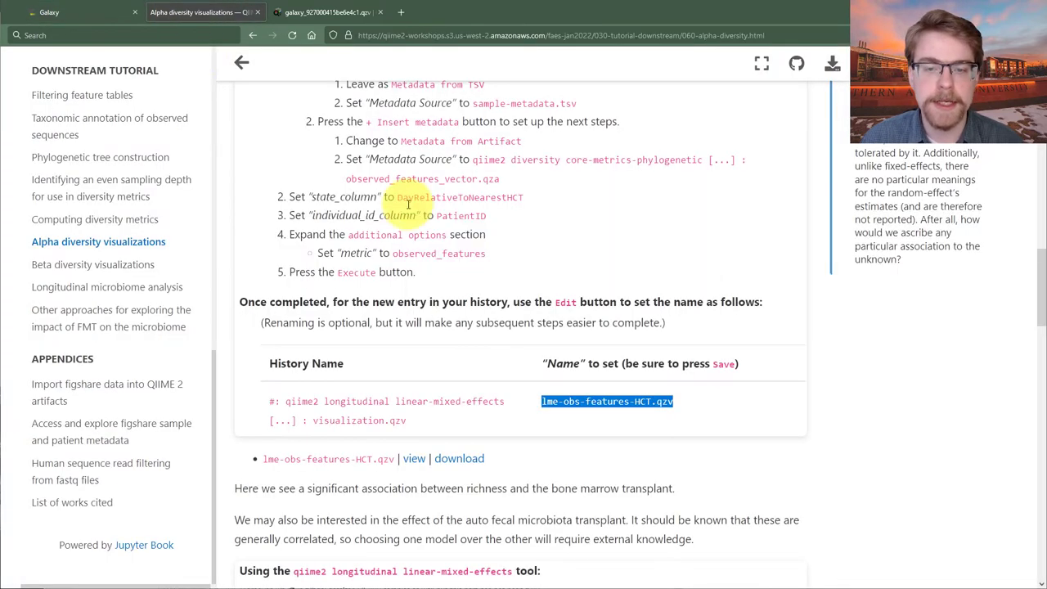
{"action": "scroll", "coordinate": [442, 243], "scroll_direction": "up", "scroll_amount": 5}
{"action": "scroll", "coordinate": [339, 163], "scroll_direction": "down", "scroll_amount": 5}
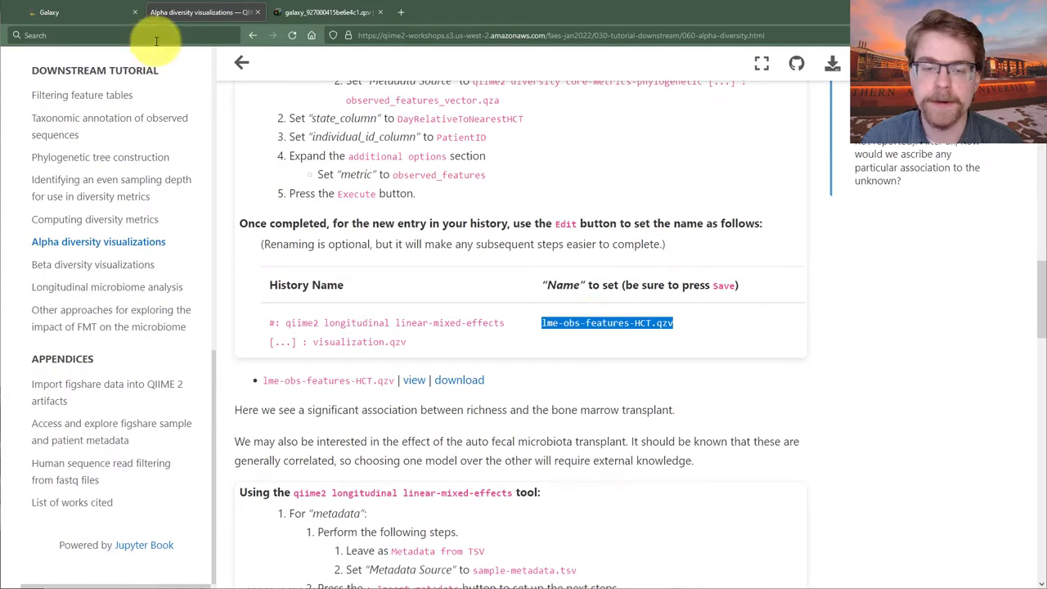
{"action": "left_click", "coordinate": [35, 12]}
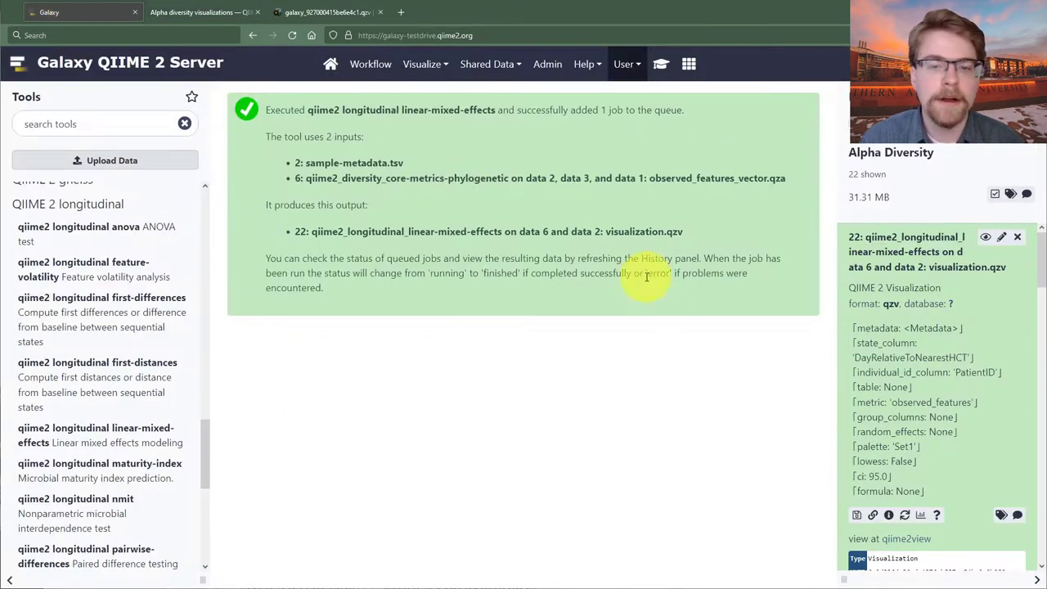
- Rename history item 22 to lme-obs-features-HCT.qzv and view it in qiime2view
{"action": "left_click", "coordinate": [1000, 236]}
{"action": "triple_click", "coordinate": [374, 230]}
{"action": "key", "text": "ctrl+v"}
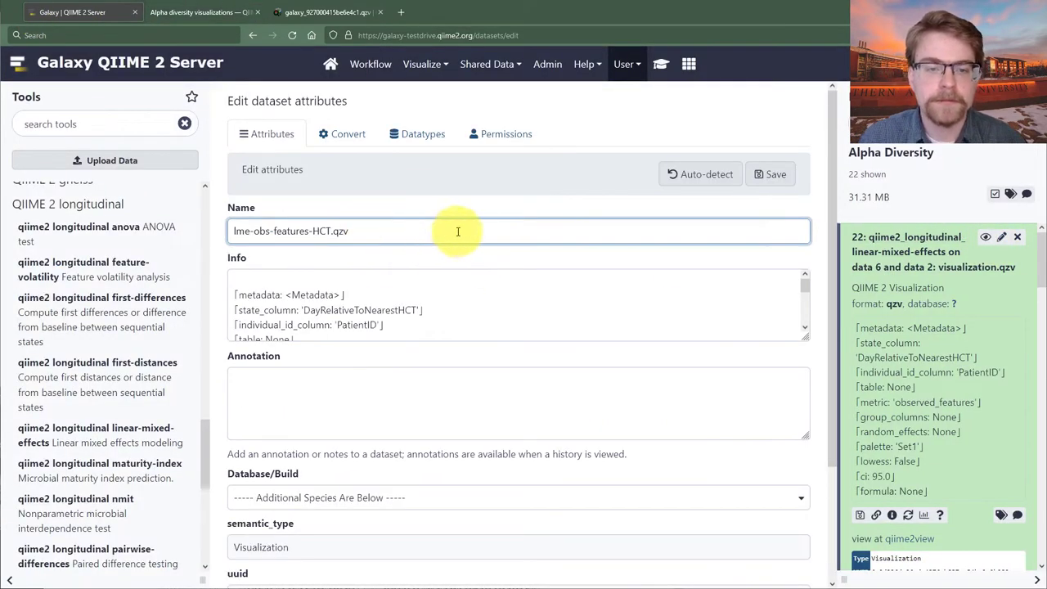
{"action": "left_click", "coordinate": [769, 173]}
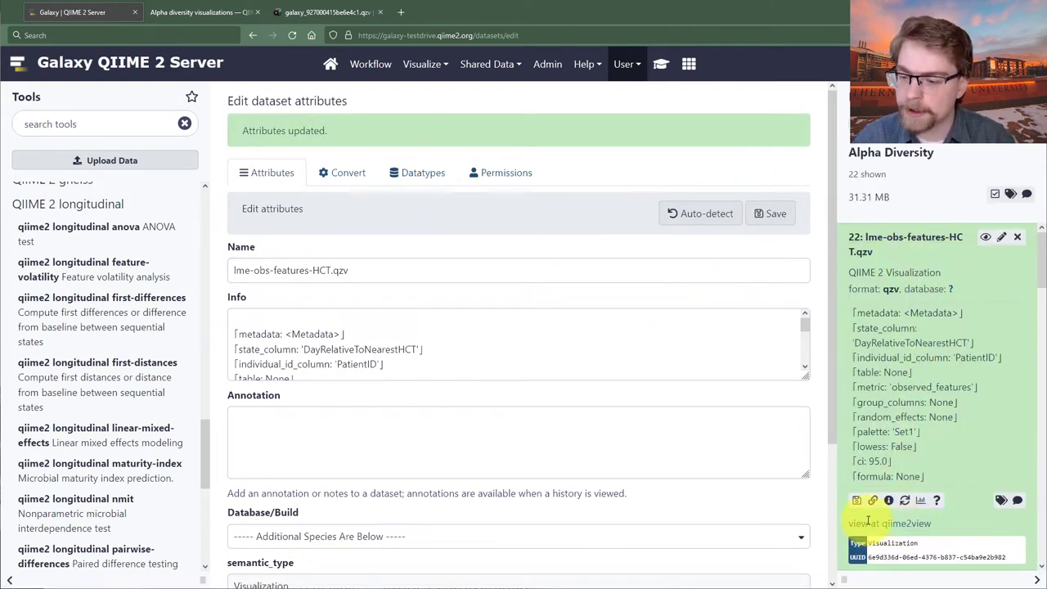
{"action": "left_click", "coordinate": [906, 523]}
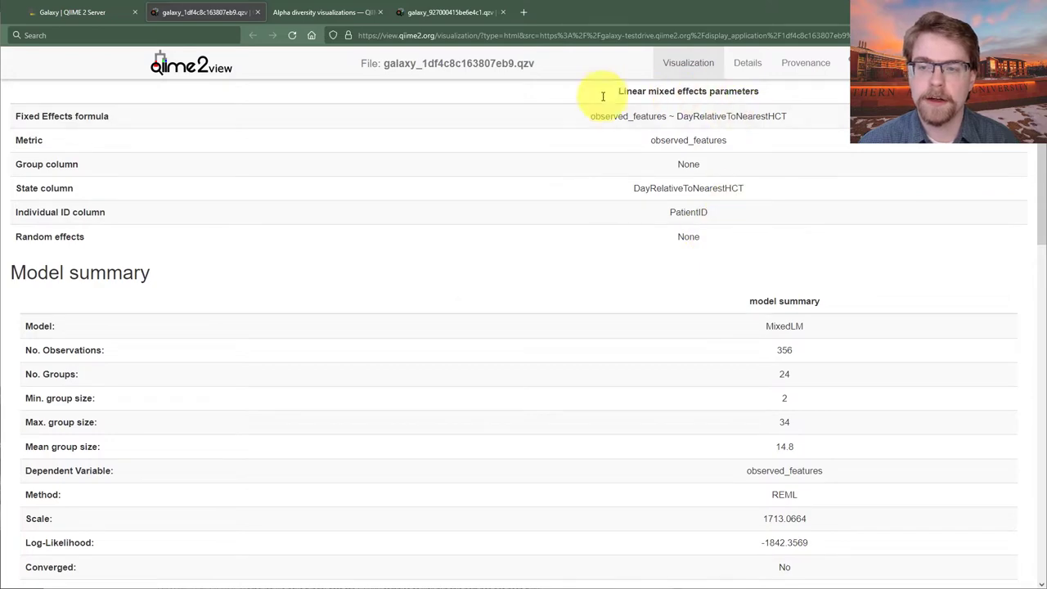
- Highlight observed_features and DayRelativeToNearestHCT in the Fixed Effects formula
{"action": "scroll", "coordinate": [649, 269], "scroll_direction": "down", "scroll_amount": 8}
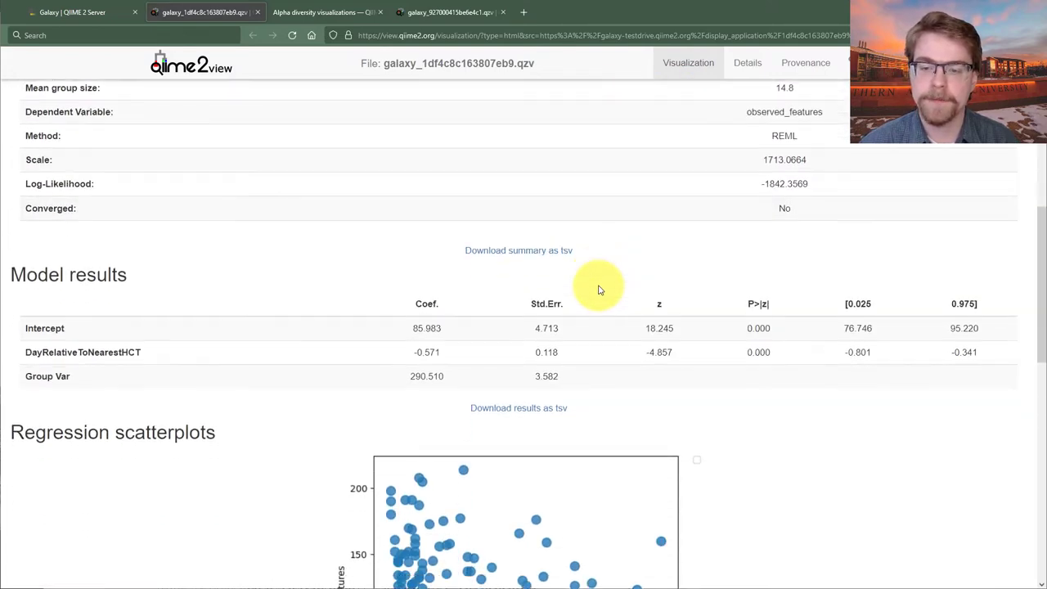
{"action": "scroll", "coordinate": [614, 288], "scroll_direction": "down", "scroll_amount": 4}
{"action": "scroll", "coordinate": [662, 368], "scroll_direction": "up", "scroll_amount": 10}
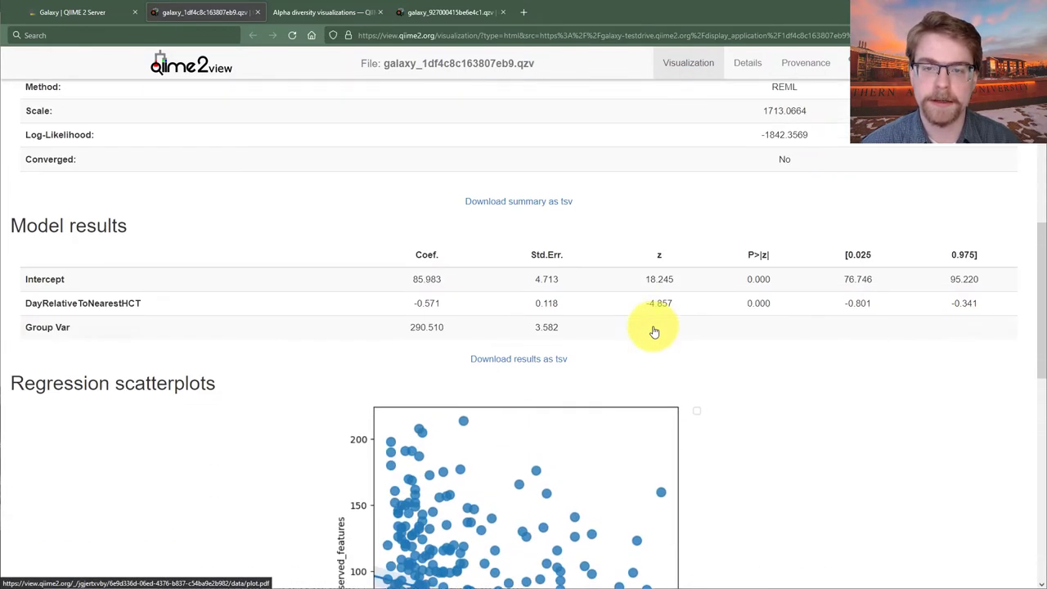
{"action": "scroll", "coordinate": [652, 330], "scroll_direction": "up", "scroll_amount": 1}
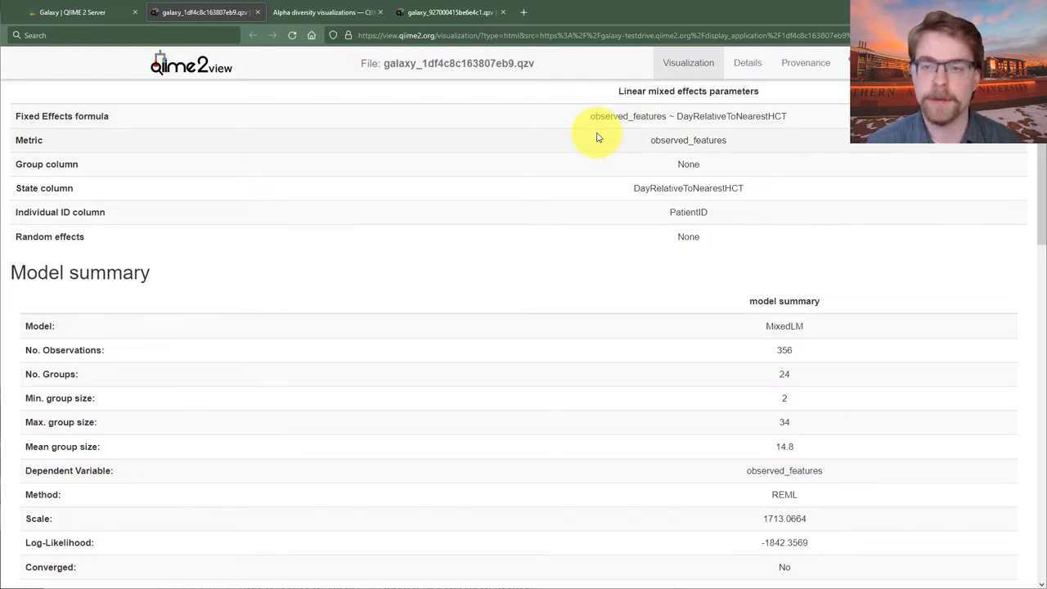
{"action": "double_click", "coordinate": [621, 116]}
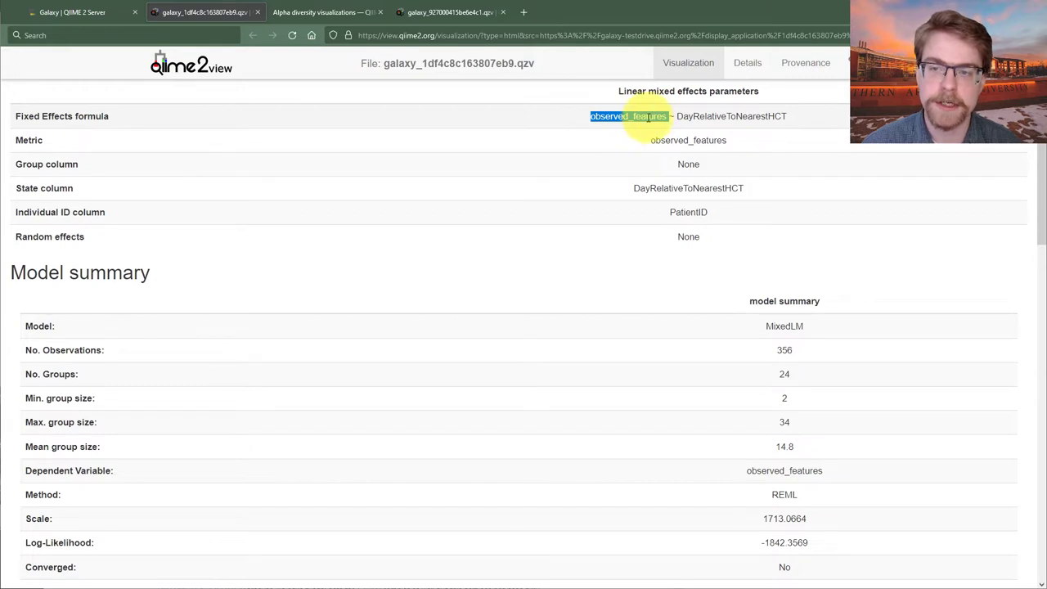
{"action": "left_click", "coordinate": [687, 112]}
{"action": "double_click", "coordinate": [688, 115]}
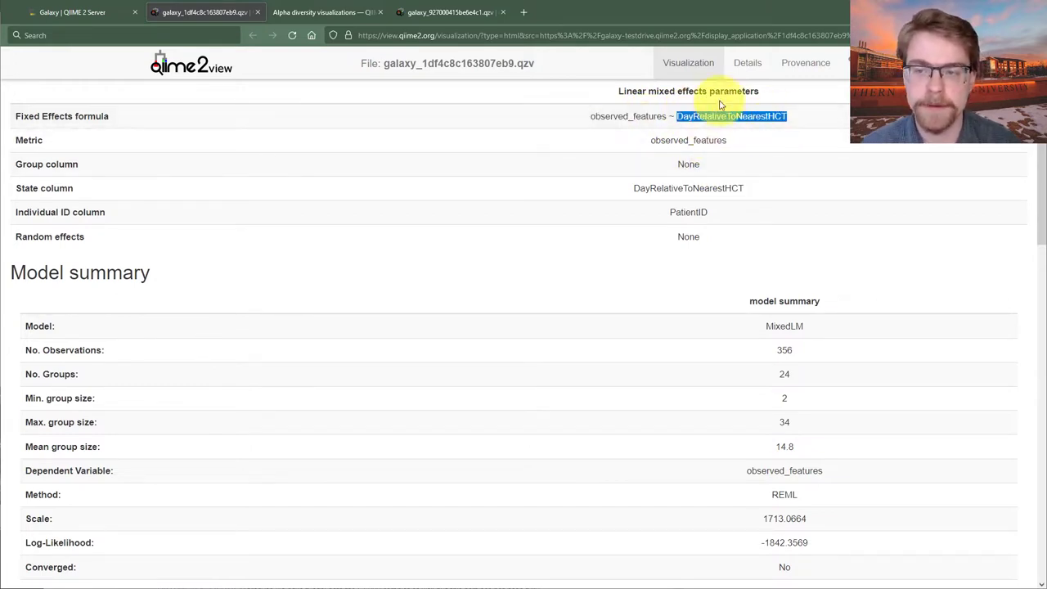
- Highlight the Metric observed_features, Group None, State DayRelativeToNearestHCT and Individual ID PatientID values
{"action": "double_click", "coordinate": [692, 143]}
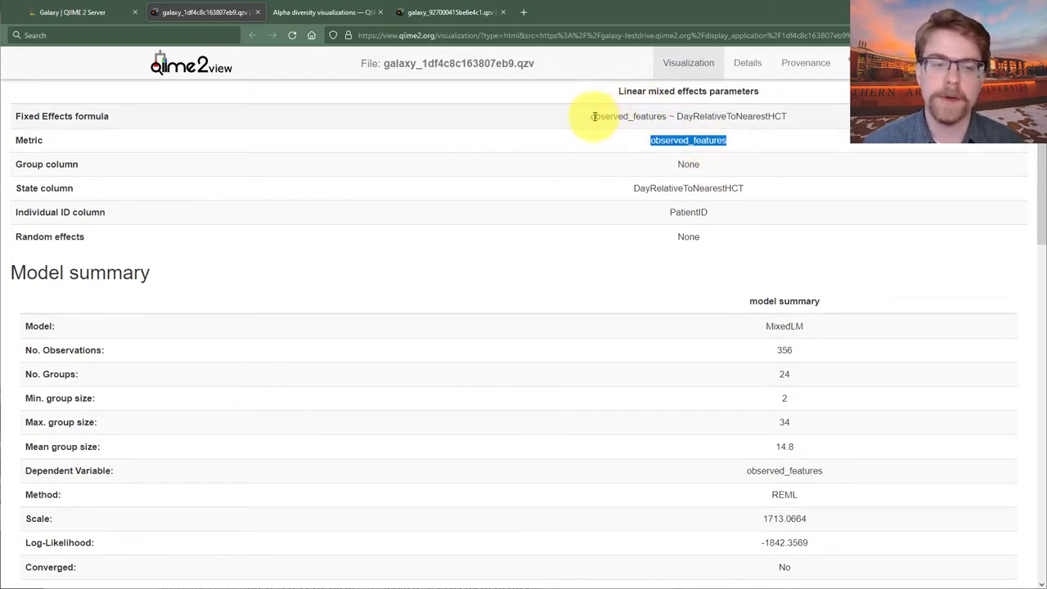
{"action": "double_click", "coordinate": [687, 164]}
{"action": "left_click", "coordinate": [641, 188]}
{"action": "double_click", "coordinate": [642, 188]}
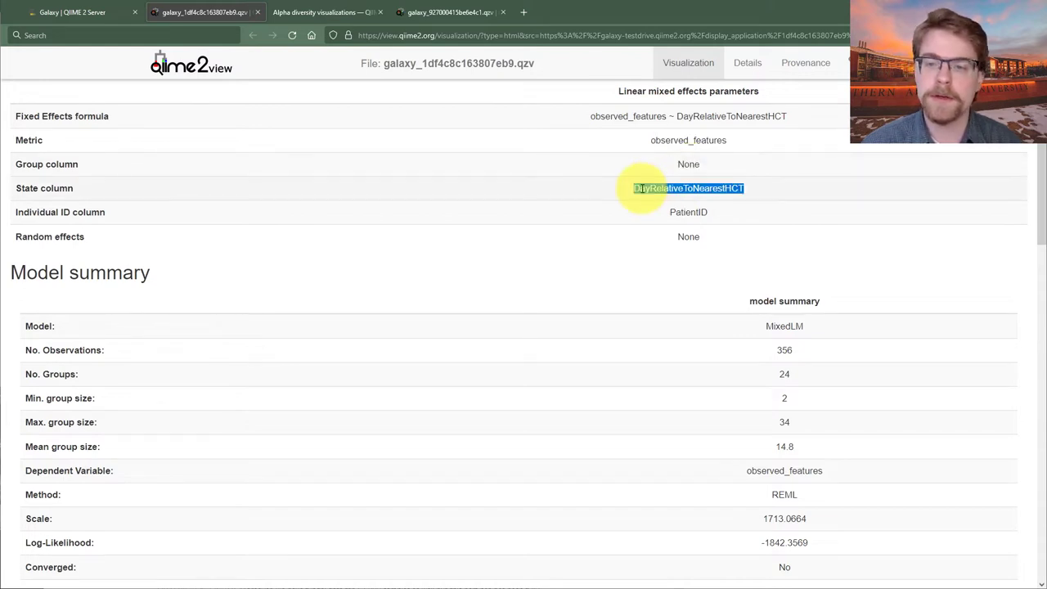
{"action": "double_click", "coordinate": [688, 211]}
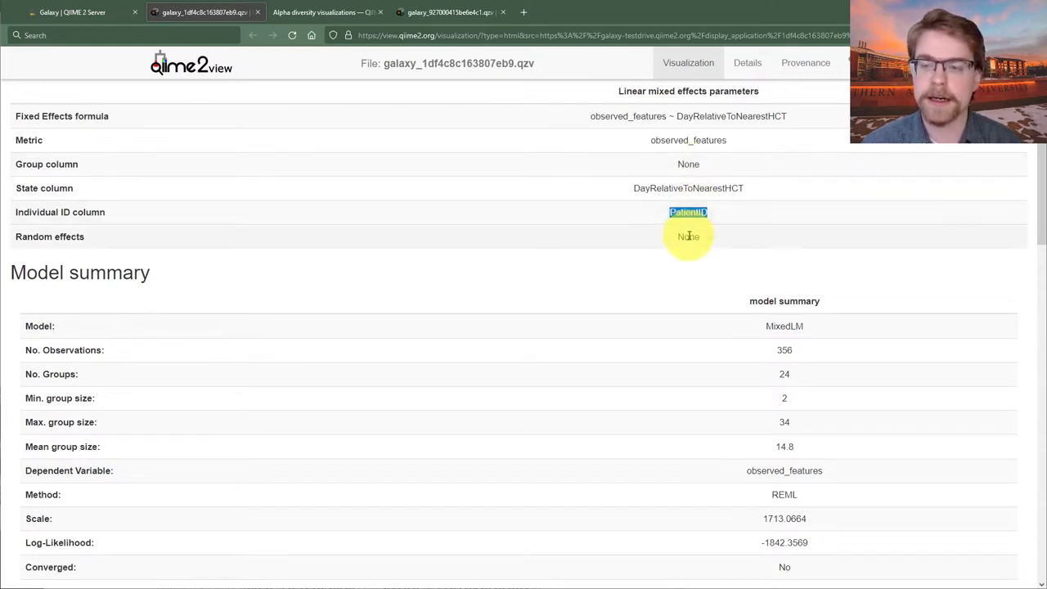
{"action": "left_click_drag", "start_coordinate": [634, 188], "coordinate": [722, 194]}
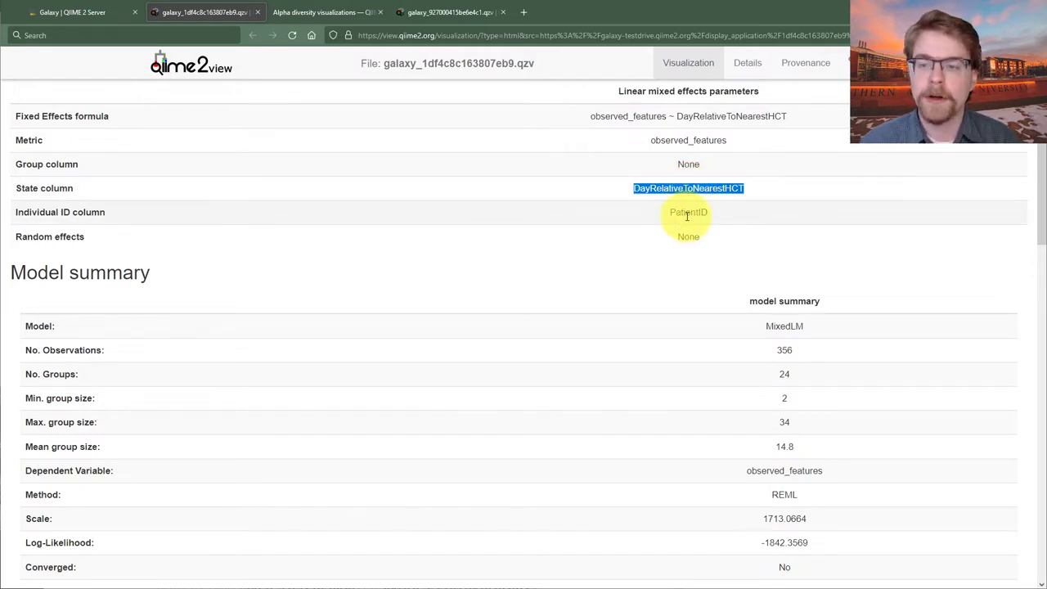
{"action": "double_click", "coordinate": [687, 212]}
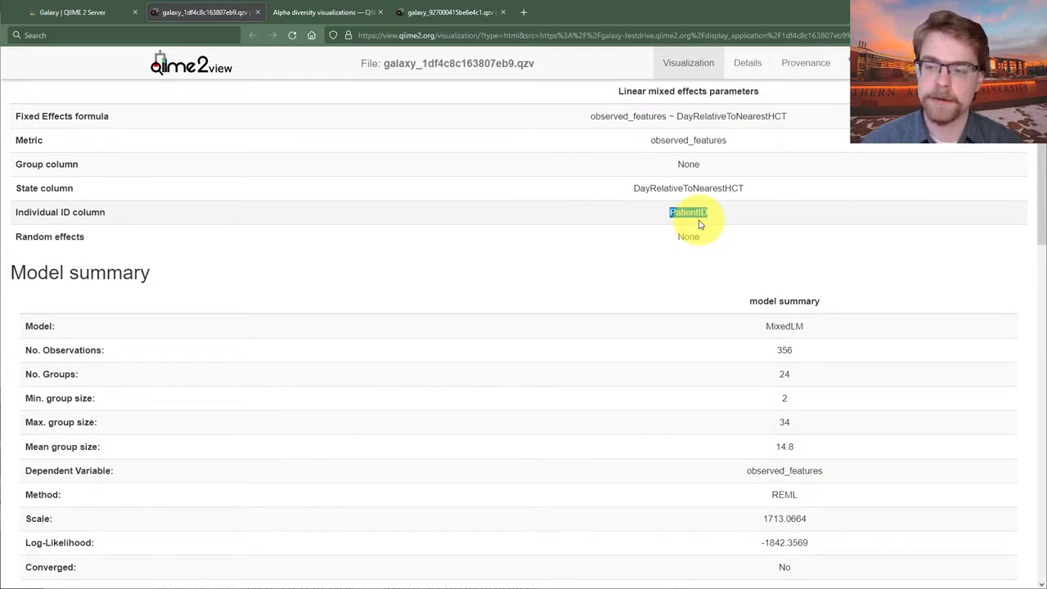
- Group the alpha diversity boxplots by PatientID, then return to the linear mixed-effects result
{"action": "left_click", "coordinate": [450, 13]}
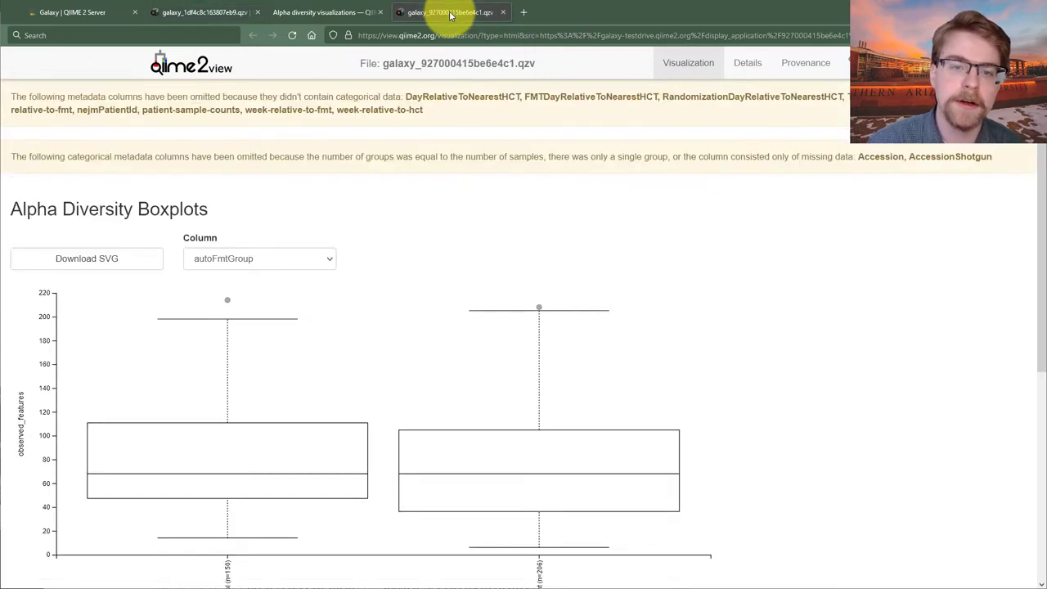
{"action": "left_click", "coordinate": [273, 255]}
{"action": "left_click", "coordinate": [263, 282]}
{"action": "scroll", "coordinate": [266, 300], "scroll_direction": "down", "scroll_amount": 2}
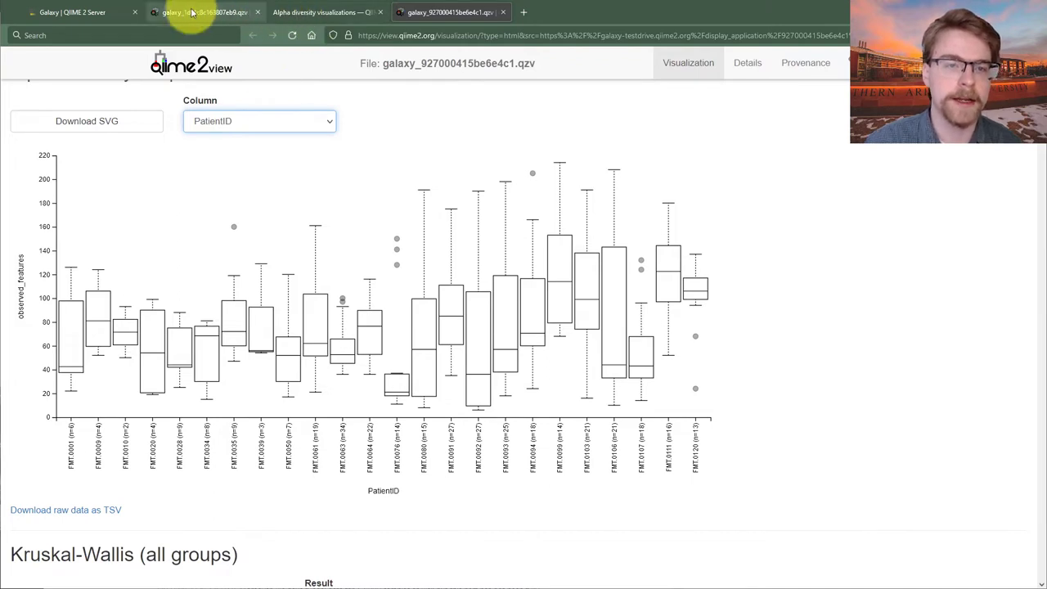
{"action": "left_click", "coordinate": [233, 11]}
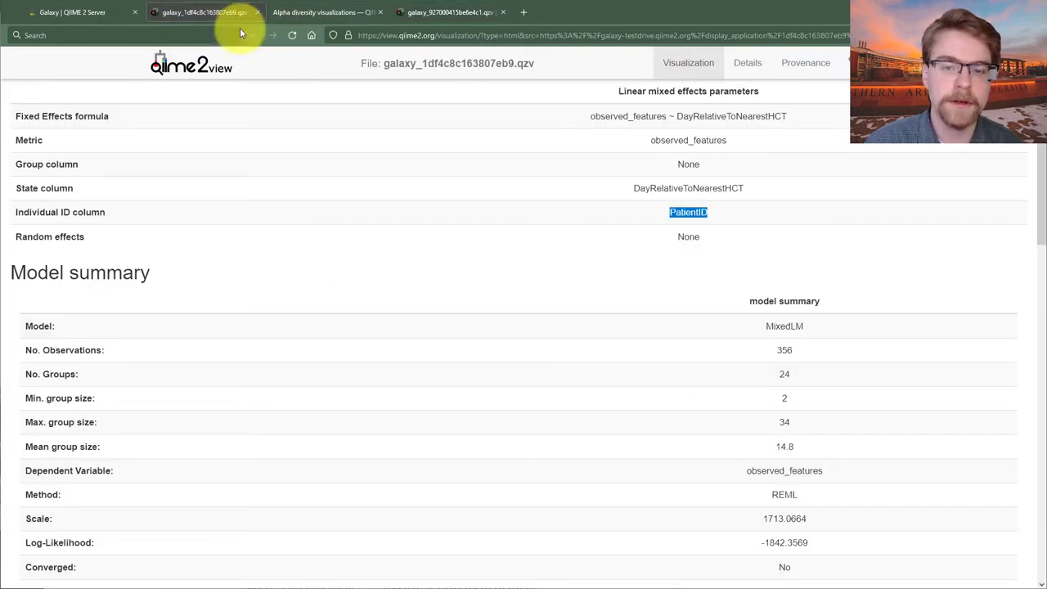
{"action": "left_click", "coordinate": [567, 243]}
{"action": "scroll", "coordinate": [573, 256], "scroll_direction": "down", "scroll_amount": 1}
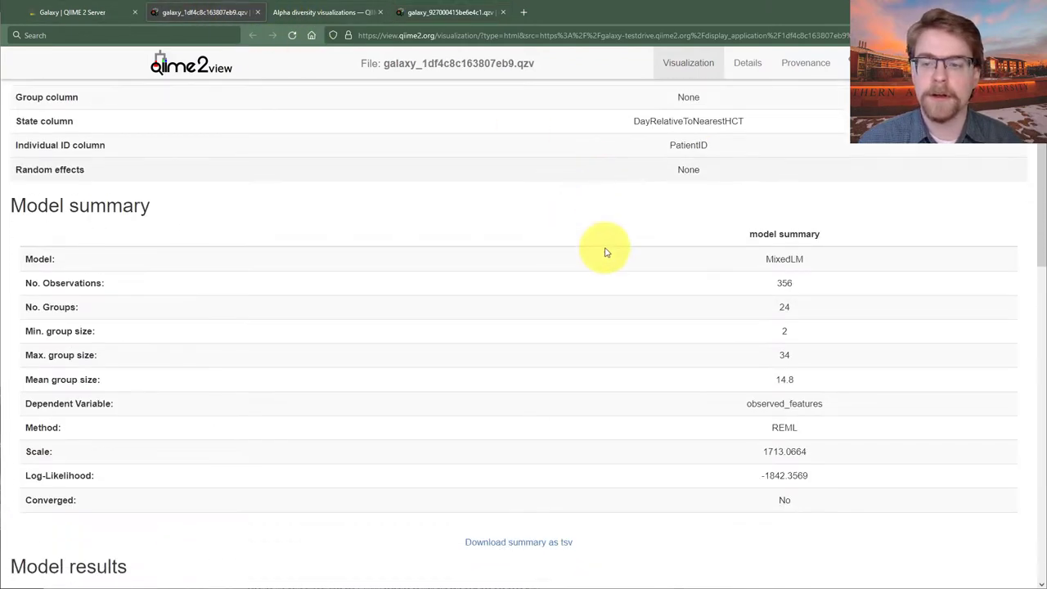
{"action": "scroll", "coordinate": [164, 196], "scroll_direction": "up", "scroll_amount": 1}
{"action": "left_click_drag", "start_coordinate": [35, 240], "coordinate": [669, 243]}
{"action": "double_click", "coordinate": [687, 236]}
{"action": "left_click", "coordinate": [561, 240]}
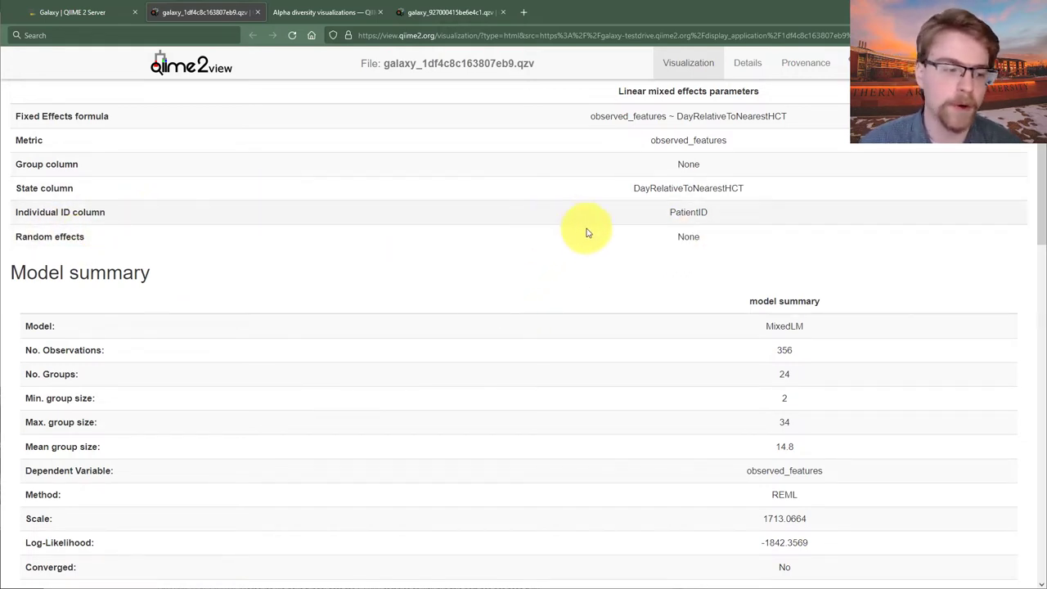
{"action": "scroll", "coordinate": [605, 272], "scroll_direction": "down", "scroll_amount": 3}
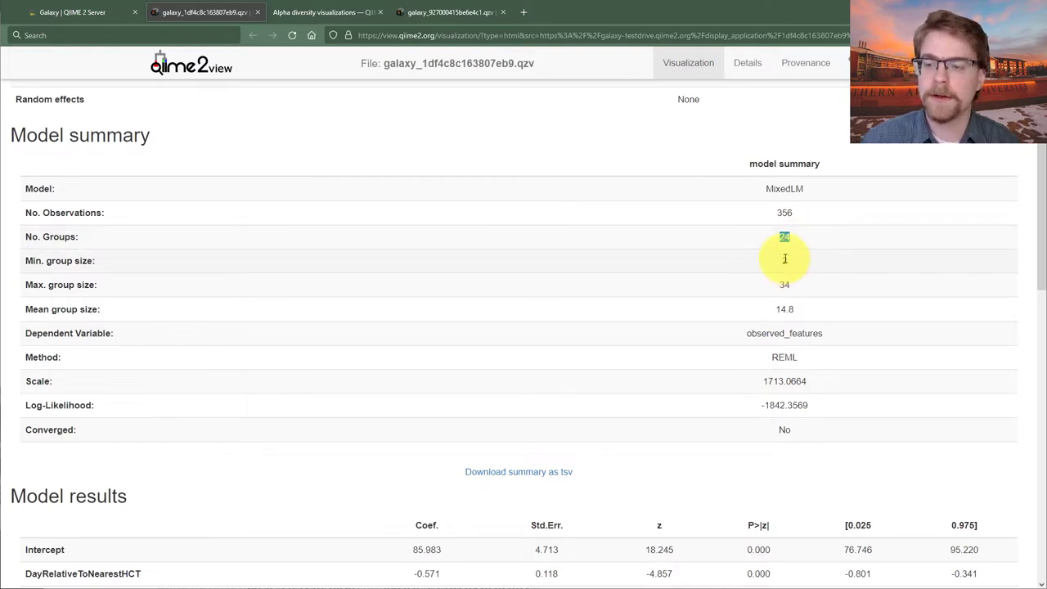
{"action": "double_click", "coordinate": [784, 260]}
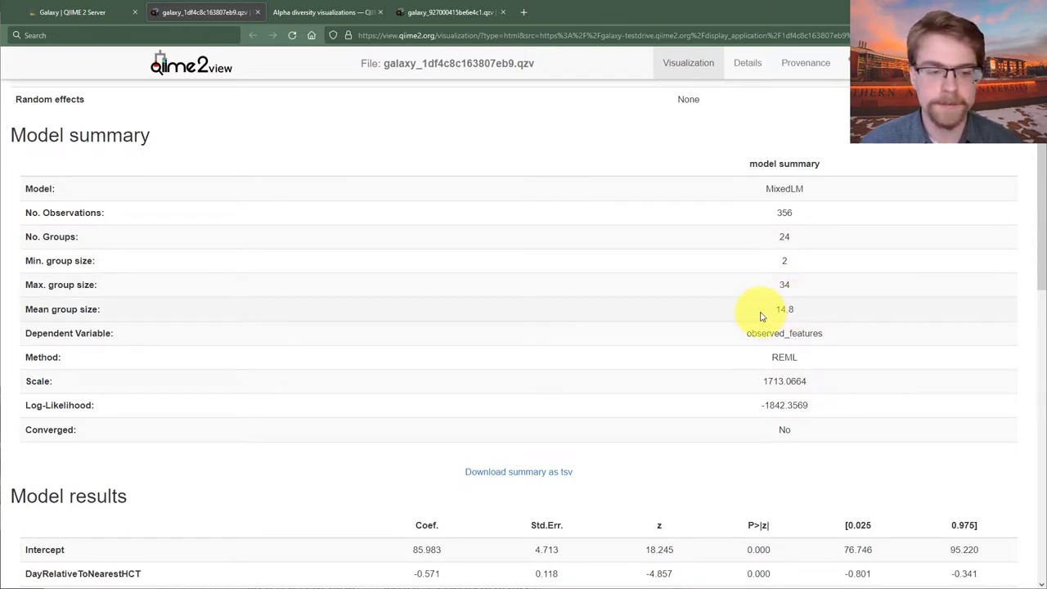
{"action": "scroll", "coordinate": [785, 294], "scroll_direction": "down", "scroll_amount": 1}
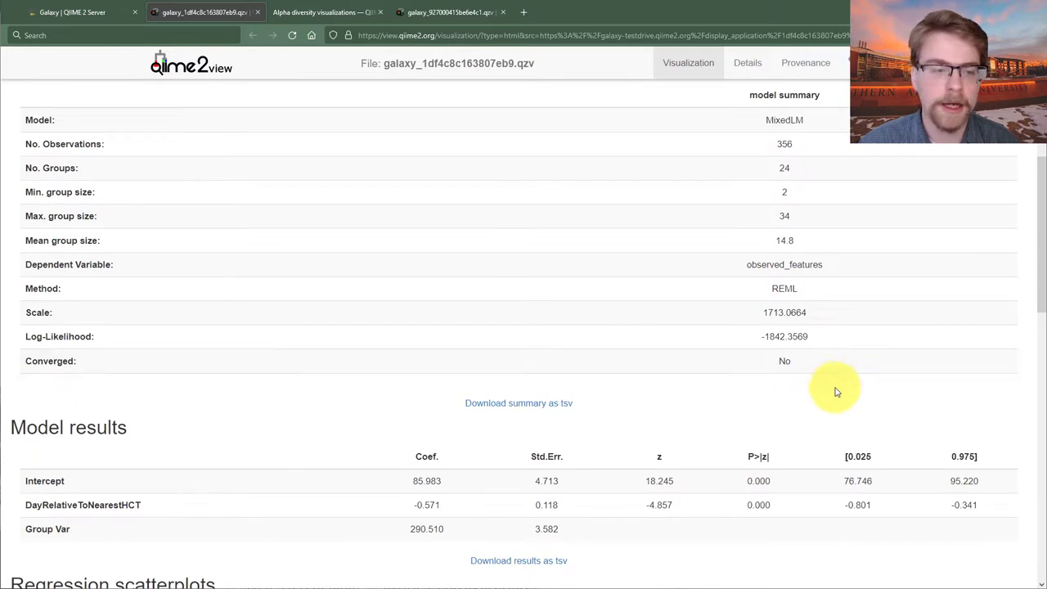
{"action": "left_click_drag", "start_coordinate": [808, 317], "coordinate": [822, 343]}
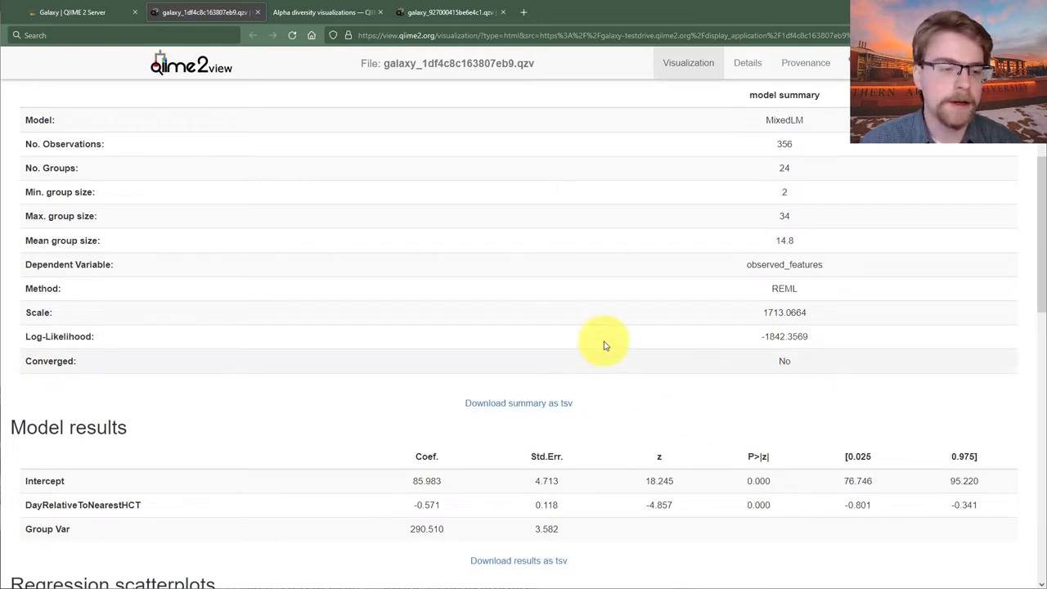
{"action": "double_click", "coordinate": [787, 360]}
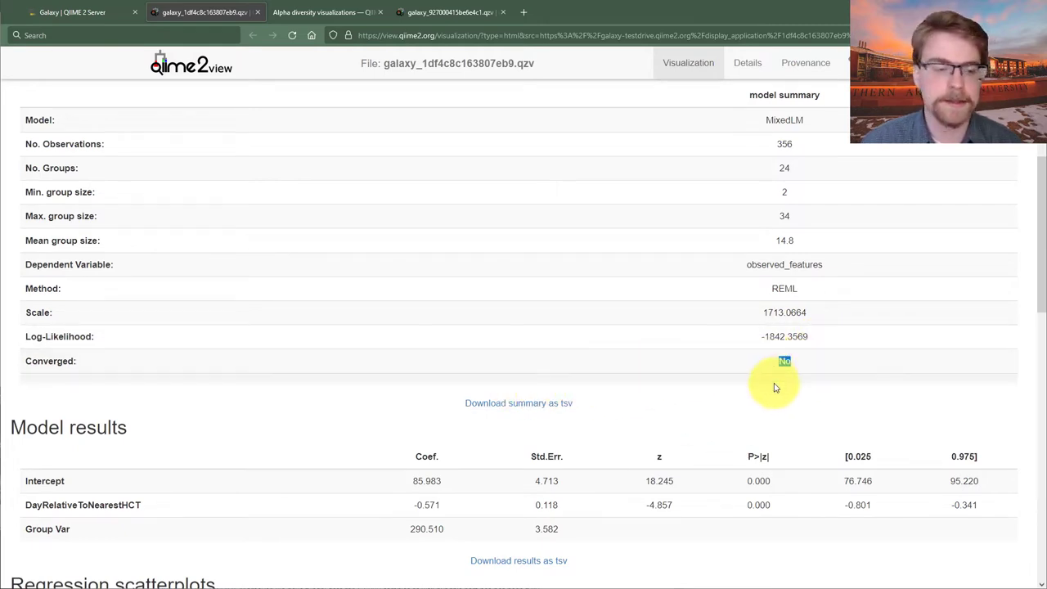
{"action": "left_click", "coordinate": [685, 379]}
{"action": "scroll", "coordinate": [678, 372], "scroll_direction": "down", "scroll_amount": 3}
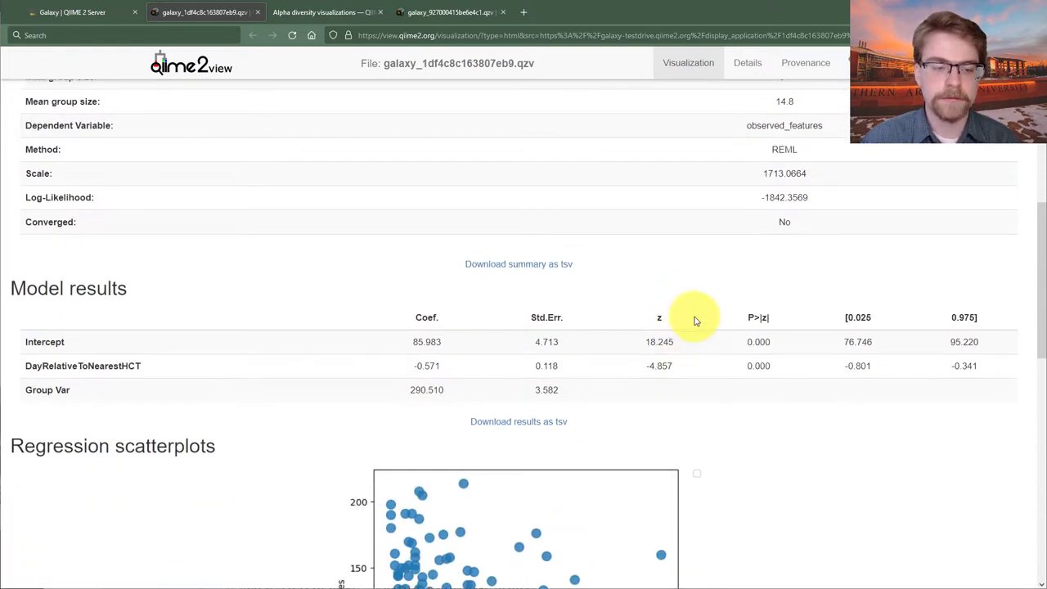
{"action": "scroll", "coordinate": [695, 320], "scroll_direction": "down", "scroll_amount": 3}
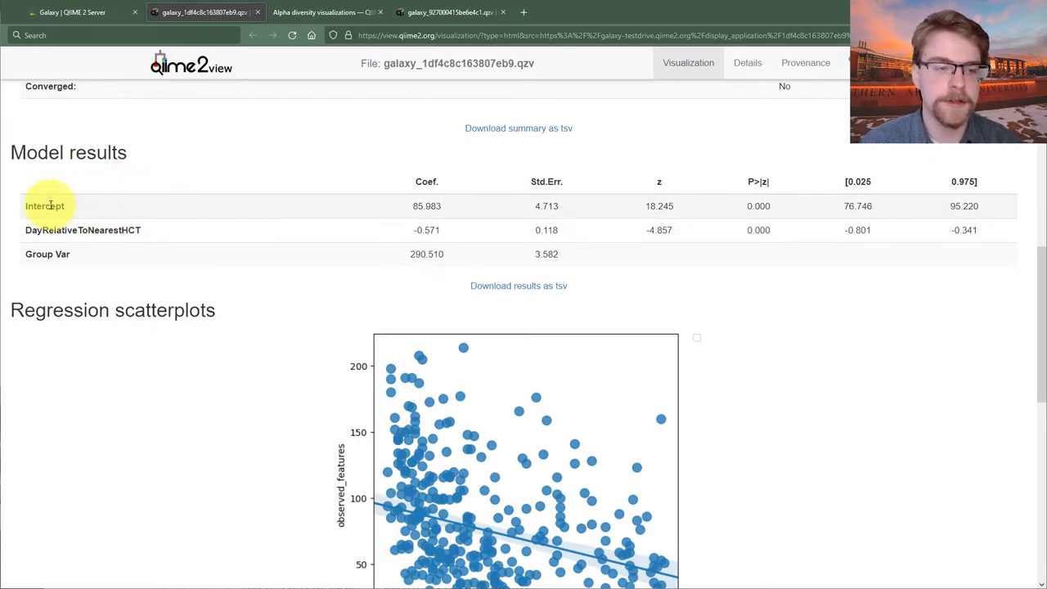
{"action": "left_click_drag", "start_coordinate": [413, 206], "coordinate": [448, 211]}
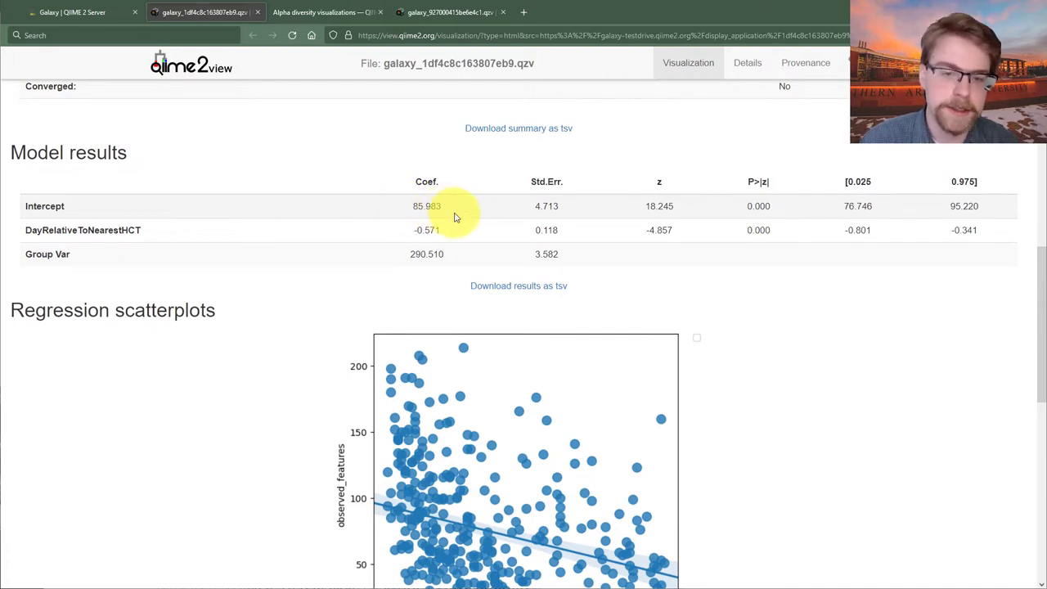
{"action": "scroll", "coordinate": [384, 246], "scroll_direction": "down", "scroll_amount": 2}
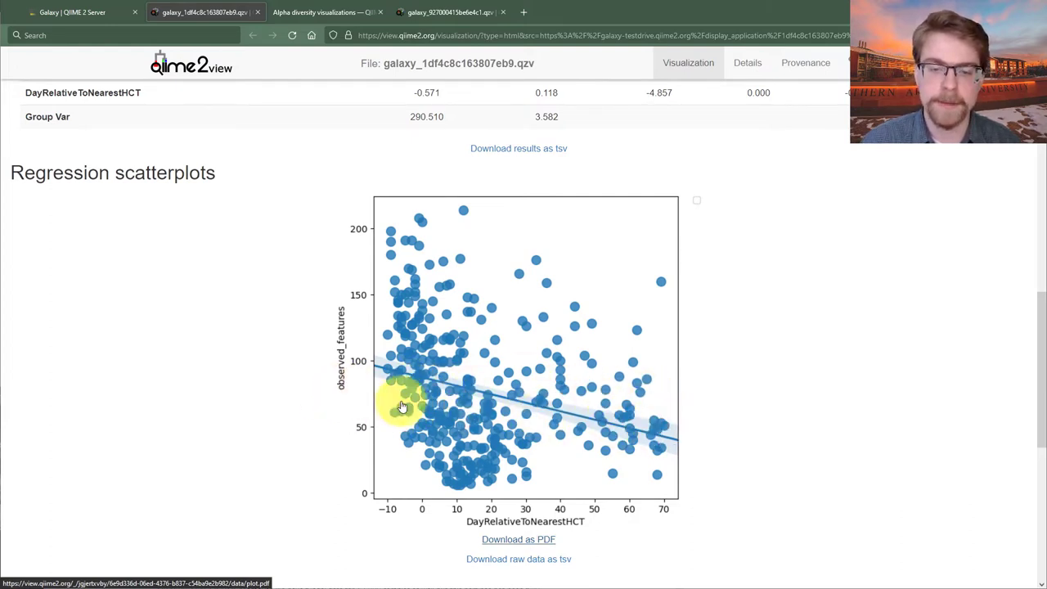
{"action": "scroll", "coordinate": [453, 413], "scroll_direction": "up", "scroll_amount": 3}
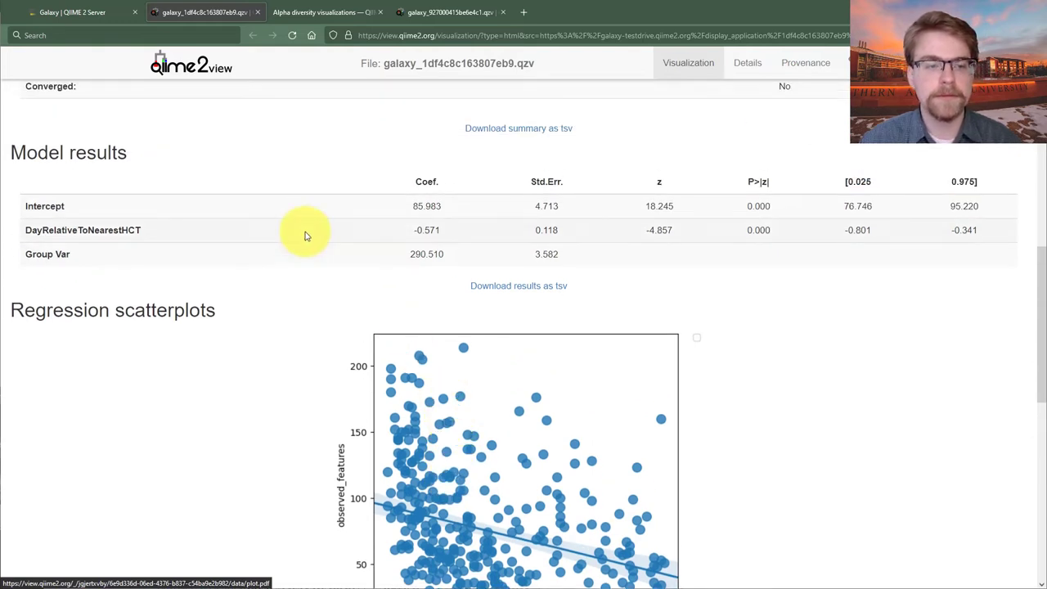
{"action": "double_click", "coordinate": [72, 230]}
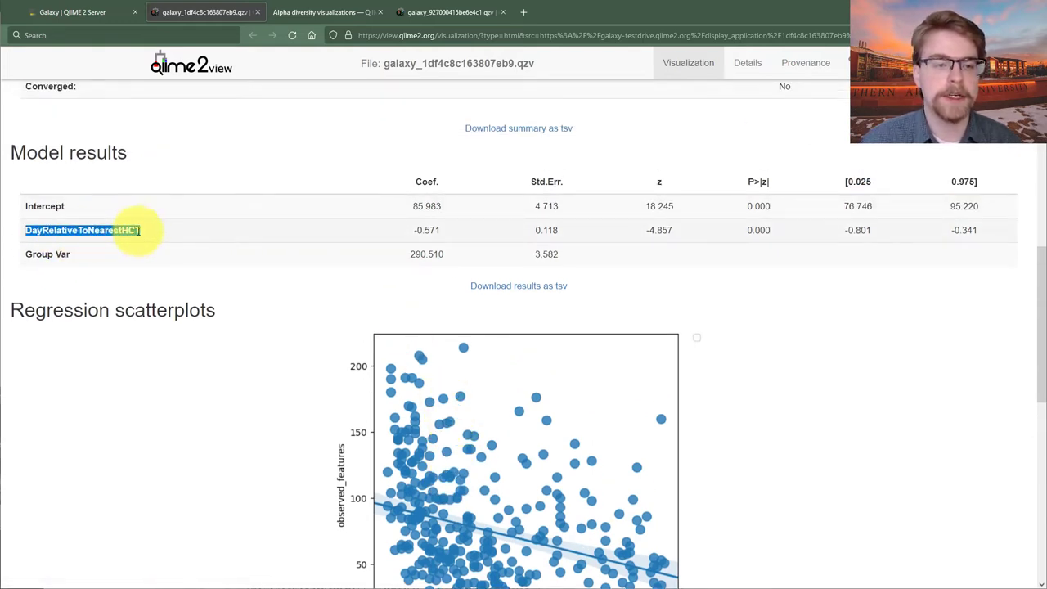
{"action": "left_click_drag", "start_coordinate": [444, 227], "coordinate": [409, 232]}
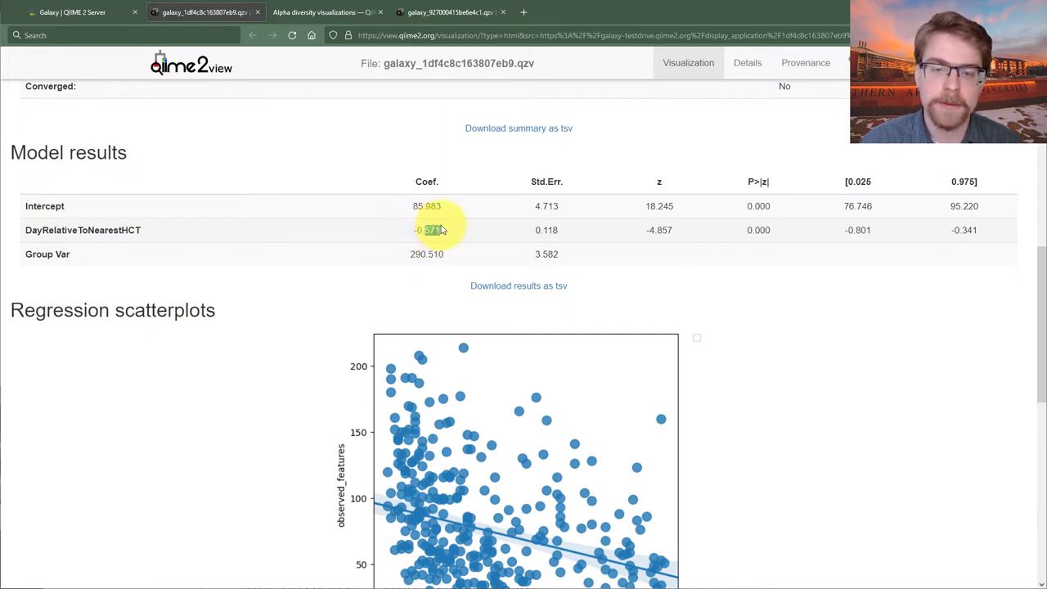
{"action": "left_click", "coordinate": [446, 230]}
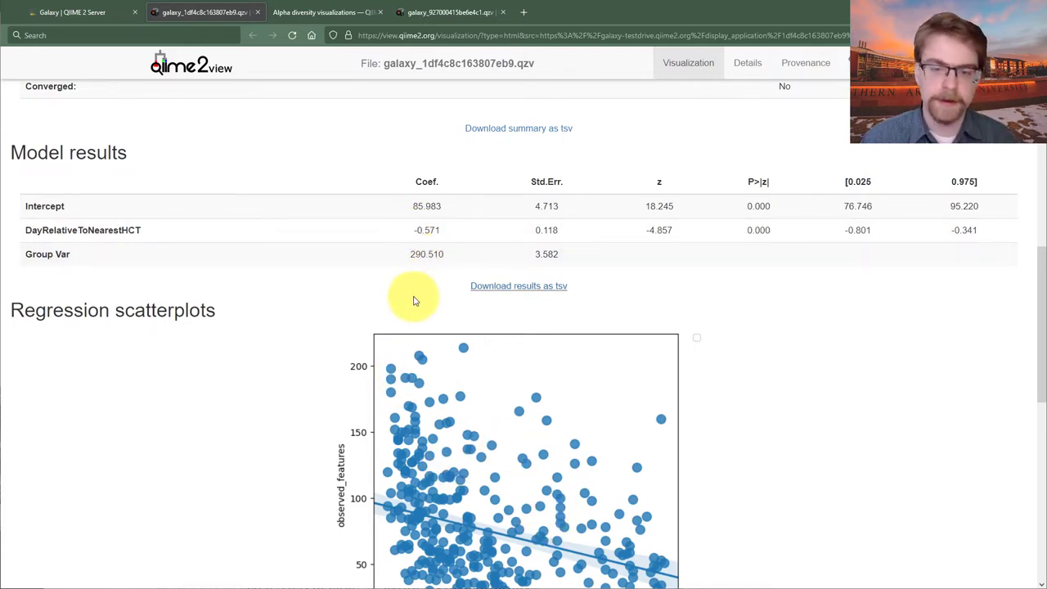
{"action": "scroll", "coordinate": [412, 295], "scroll_direction": "down", "scroll_amount": 3}
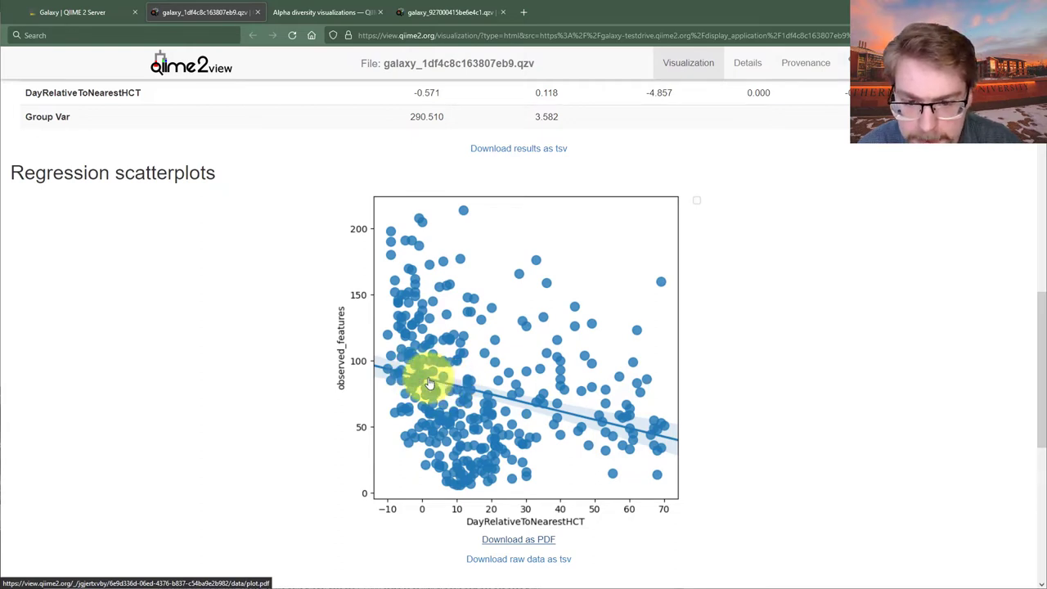
{"action": "scroll", "coordinate": [432, 393], "scroll_direction": "up", "scroll_amount": 3}
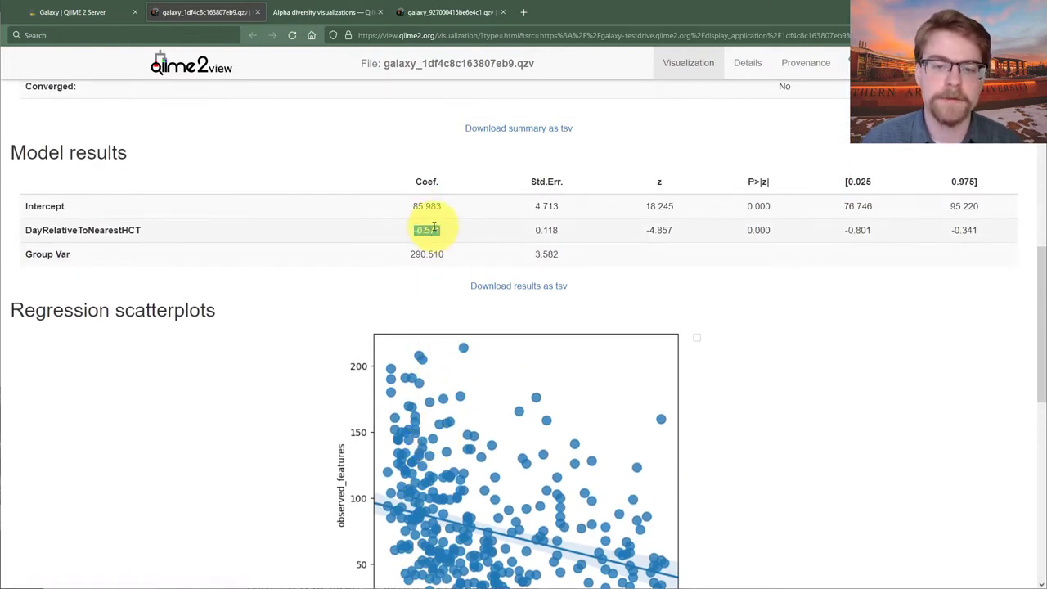
{"action": "left_click", "coordinate": [451, 241]}
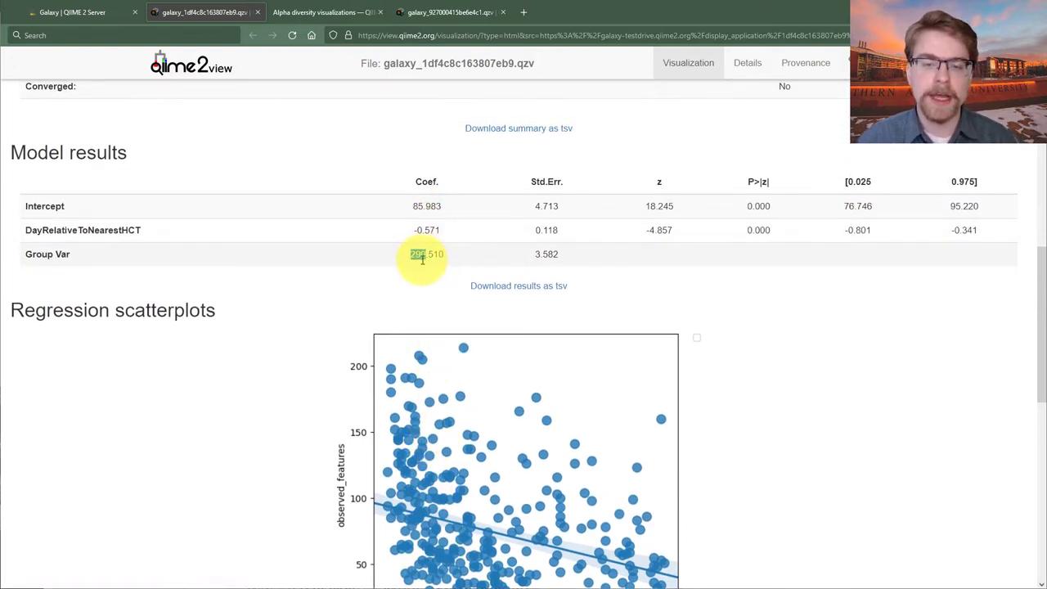
{"action": "left_click", "coordinate": [417, 293]}
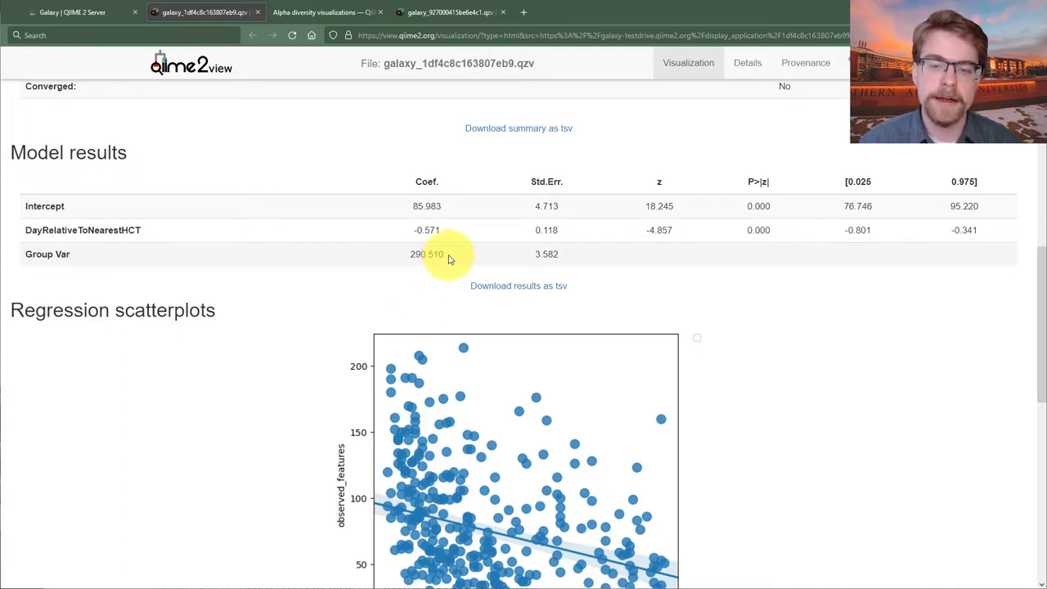
{"action": "scroll", "coordinate": [435, 284], "scroll_direction": "up", "scroll_amount": 2}
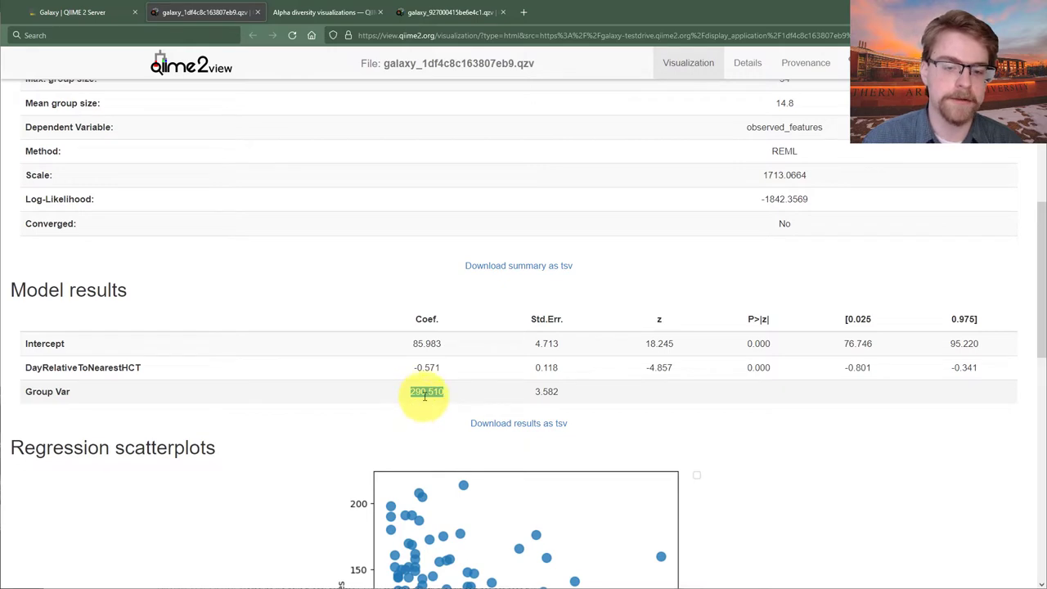
{"action": "double_click", "coordinate": [426, 392]}
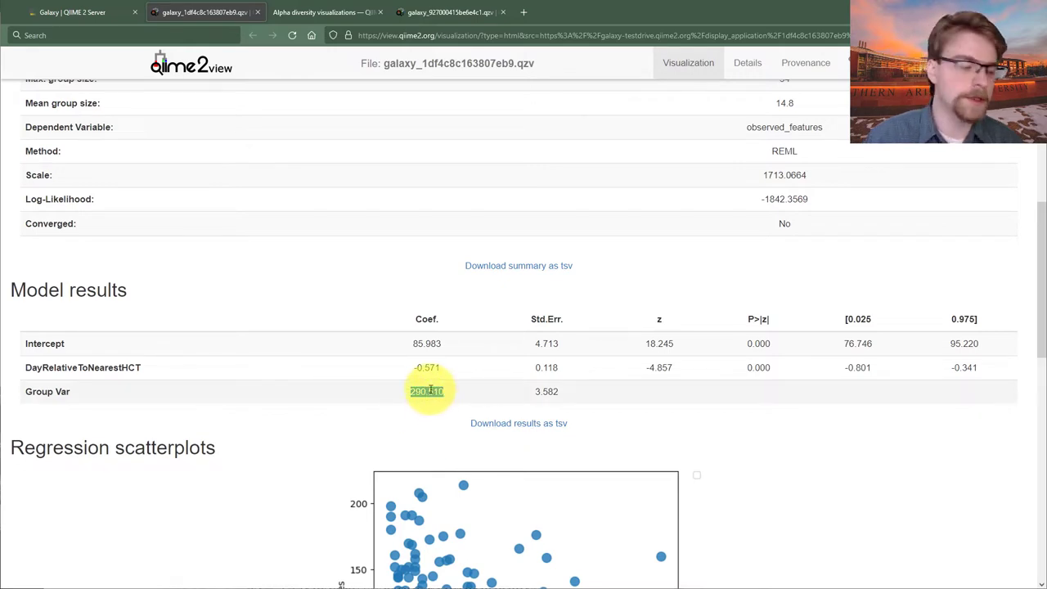